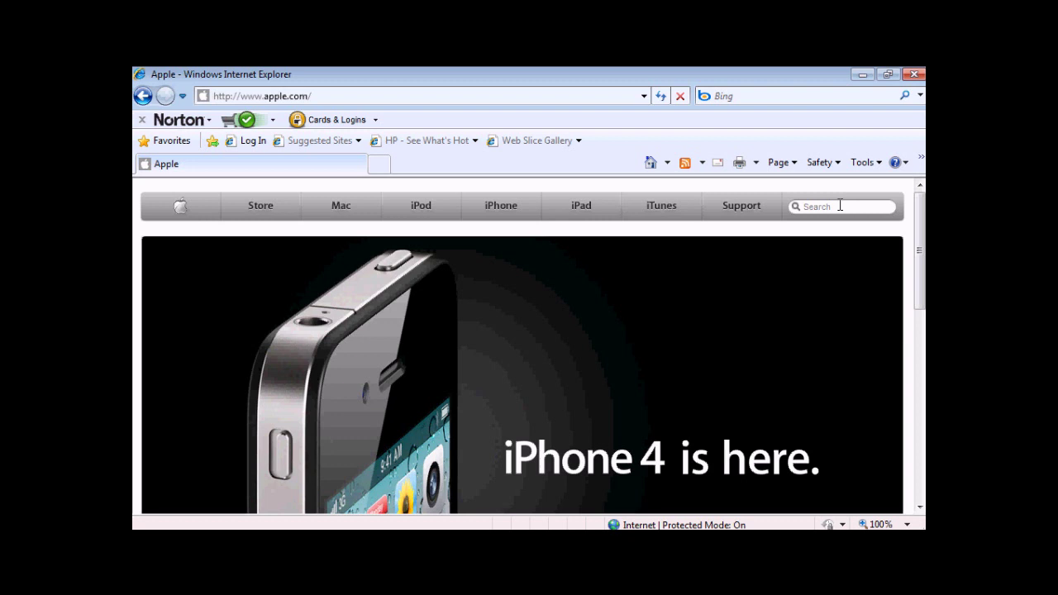
Search the Apple website for "safari" and minimize the browser window.
{"action": "left_click", "coordinate": [840, 206]}
{"action": "left_click", "coordinate": [834, 208]}
{"action": "type", "text": "safari"}
{"action": "key", "text": "Return"}
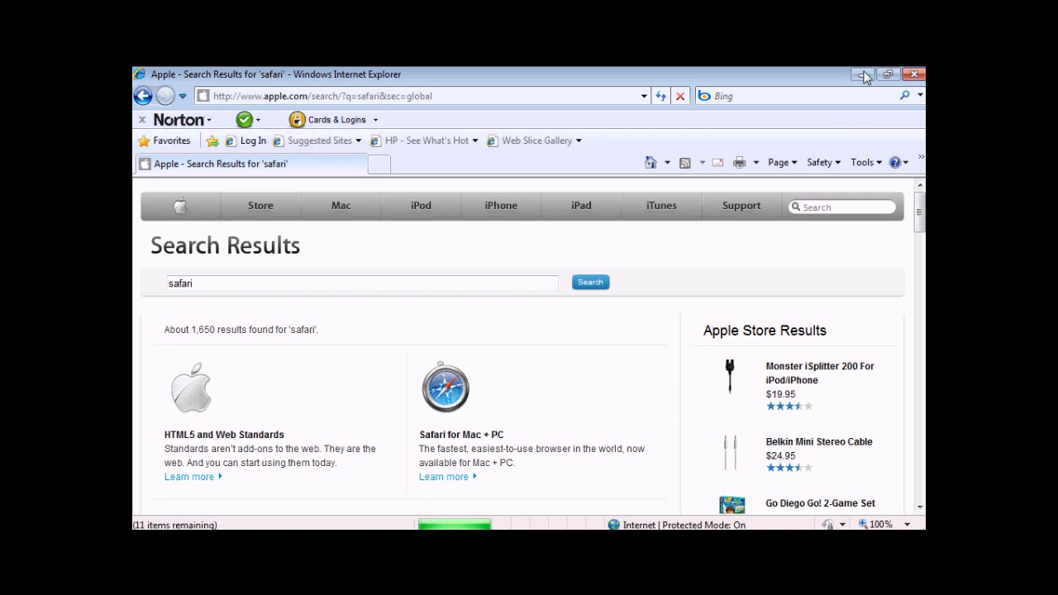
{"action": "left_click", "coordinate": [861, 74]}
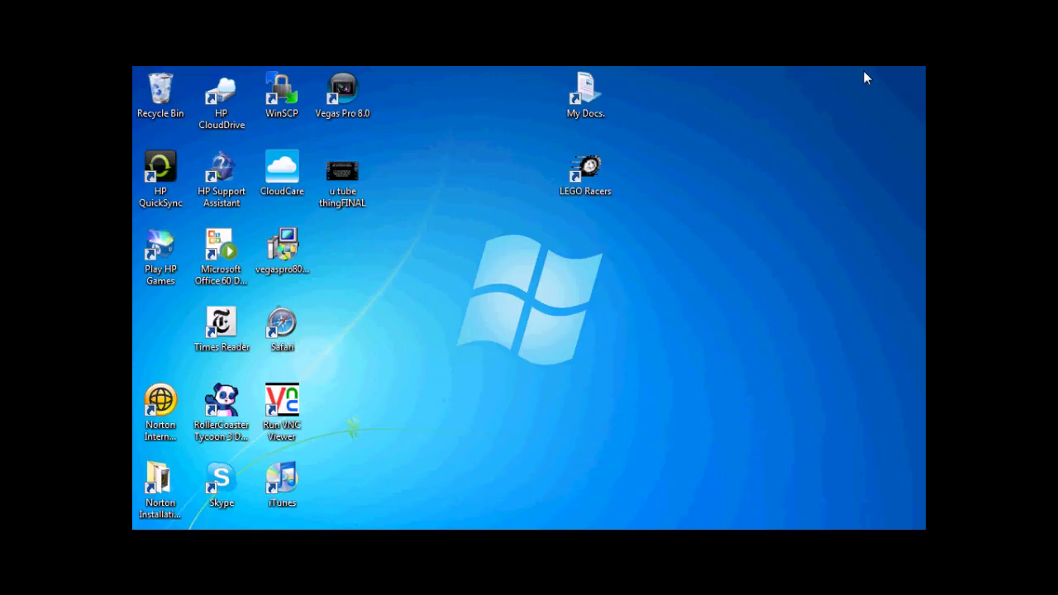
Switch to Safari and examine the iPhone and iPod Touch firmware versions and download addresses listed in the Hackint0sh thread.
{"action": "mouse_move", "coordinate": [314, 525]}
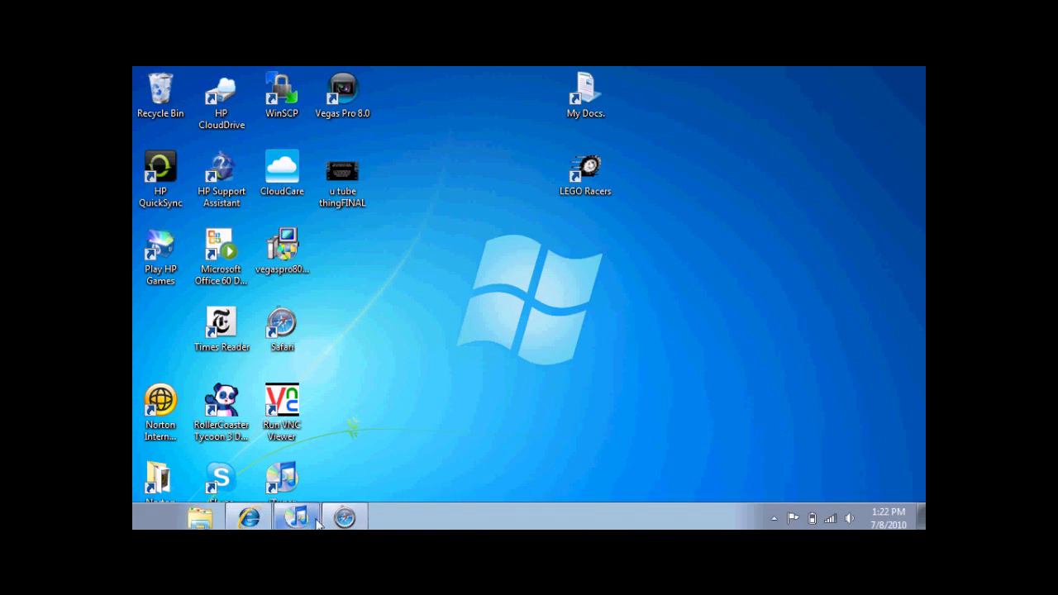
{"action": "left_click", "coordinate": [345, 518]}
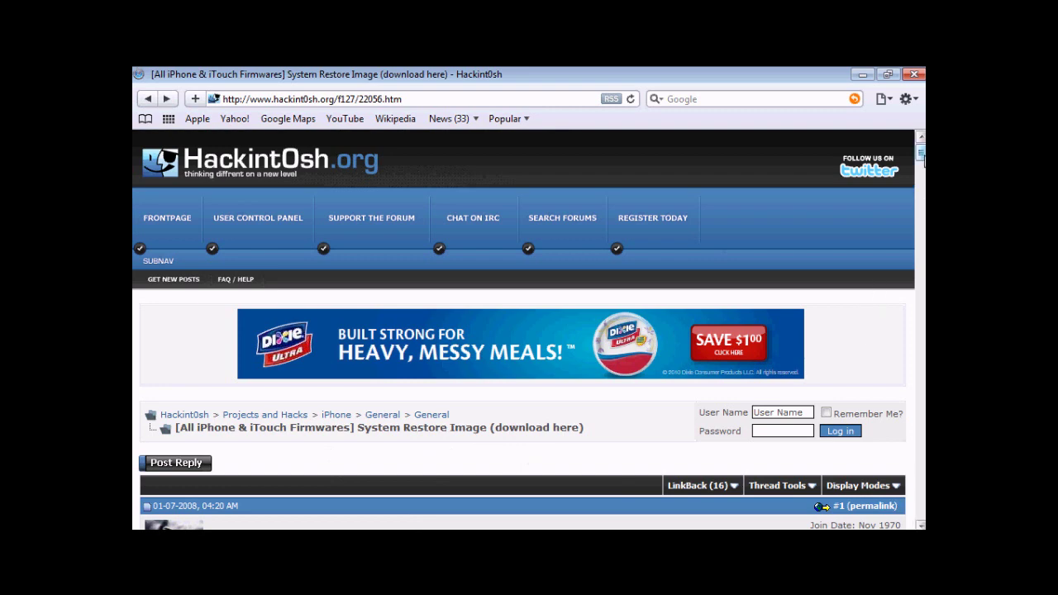
{"action": "mouse_move", "coordinate": [921, 154]}
{"action": "left_mouse_down"}
{"action": "mouse_move", "coordinate": [923, 186]}
{"action": "mouse_move", "coordinate": [922, 171]}
{"action": "left_mouse_up"}
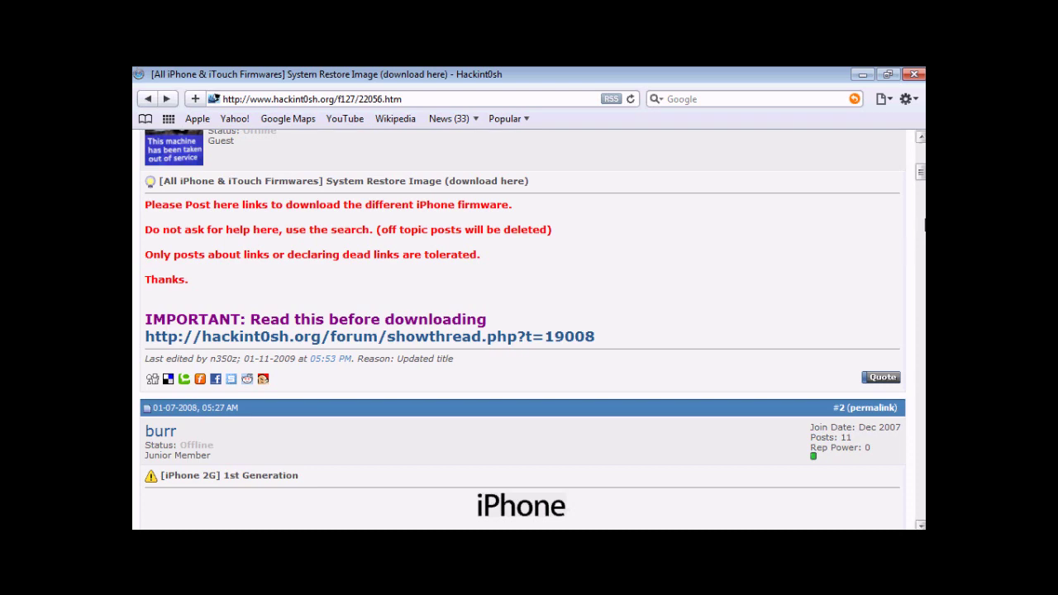
{"action": "left_click_drag", "start_coordinate": [922, 173], "coordinate": [920, 310]}
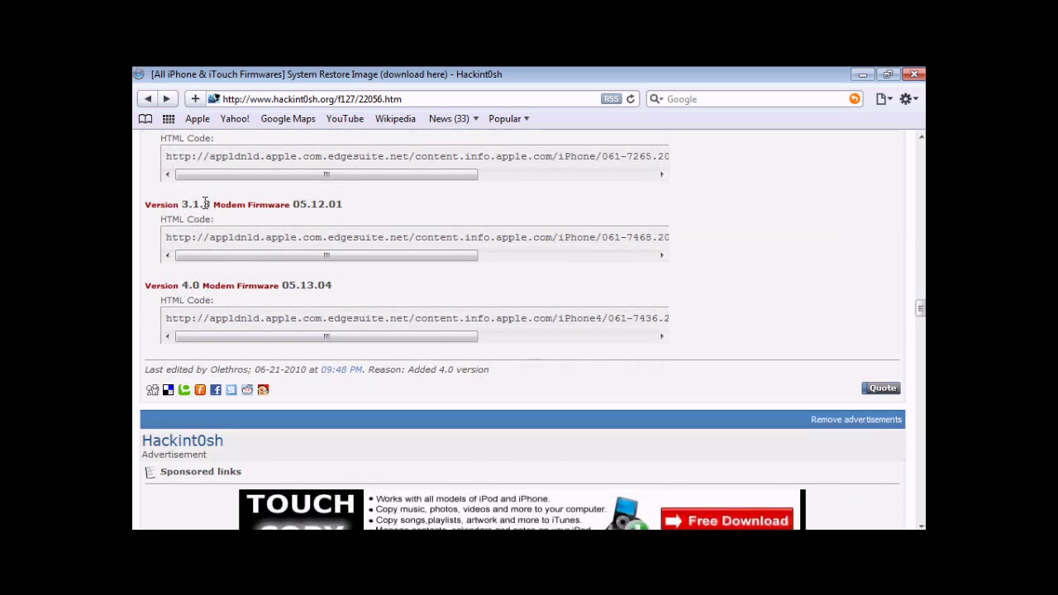
{"action": "left_click_drag", "start_coordinate": [921, 299], "coordinate": [920, 344]}
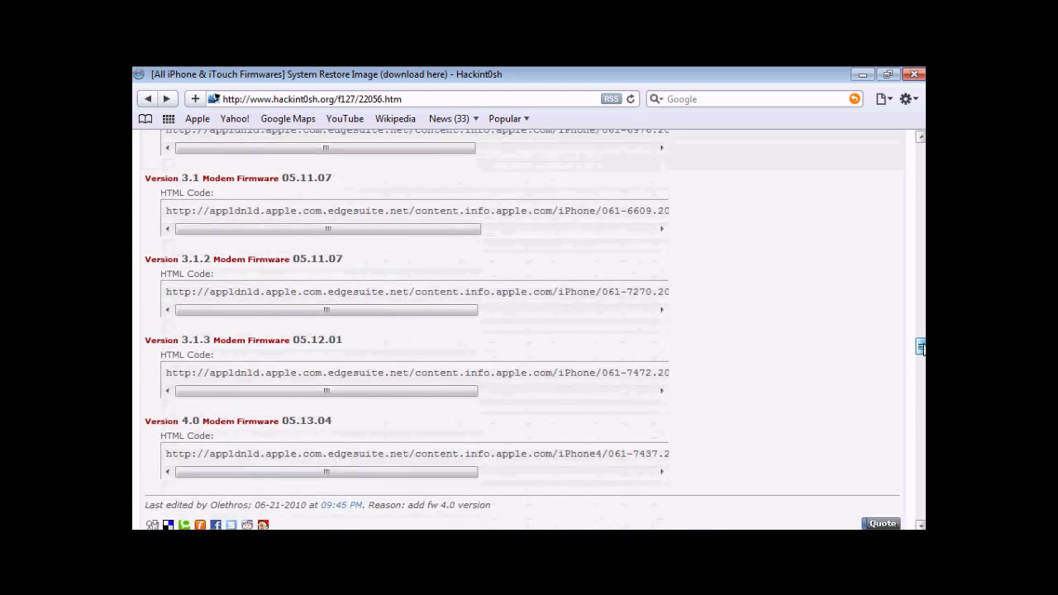
{"action": "scroll", "coordinate": [529, 331], "scroll_direction": "down", "scroll_amount": 2}
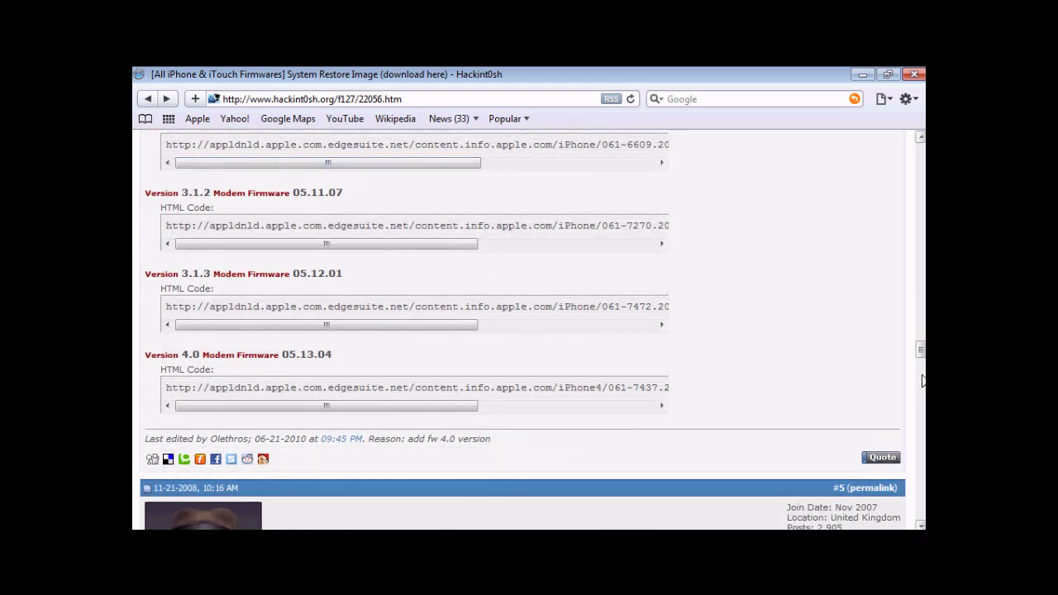
{"action": "scroll", "coordinate": [910, 356], "scroll_direction": "up", "scroll_amount": 2}
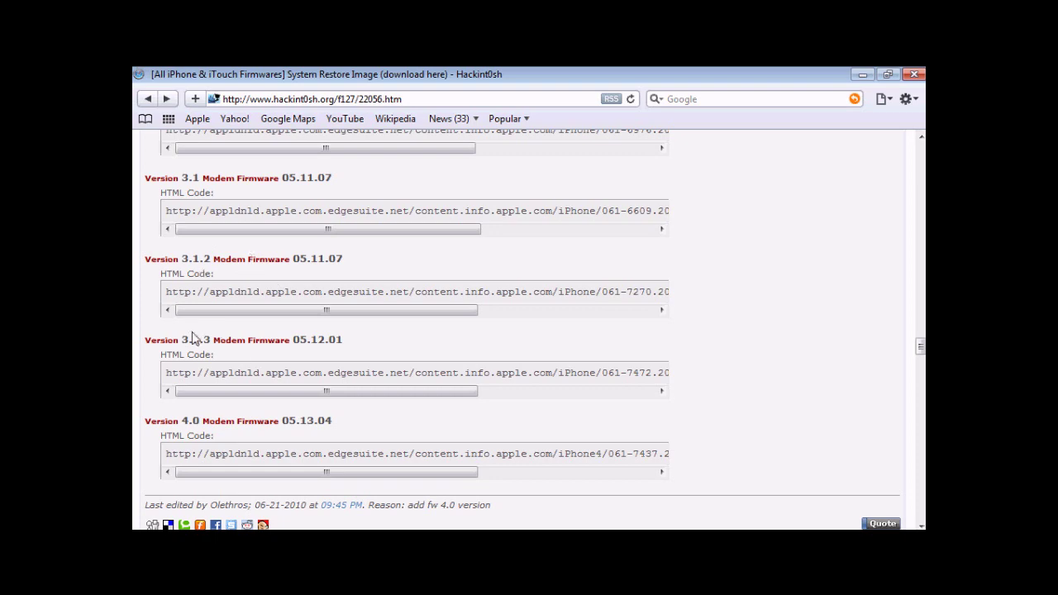
{"action": "left_click_drag", "start_coordinate": [920, 345], "coordinate": [923, 461]}
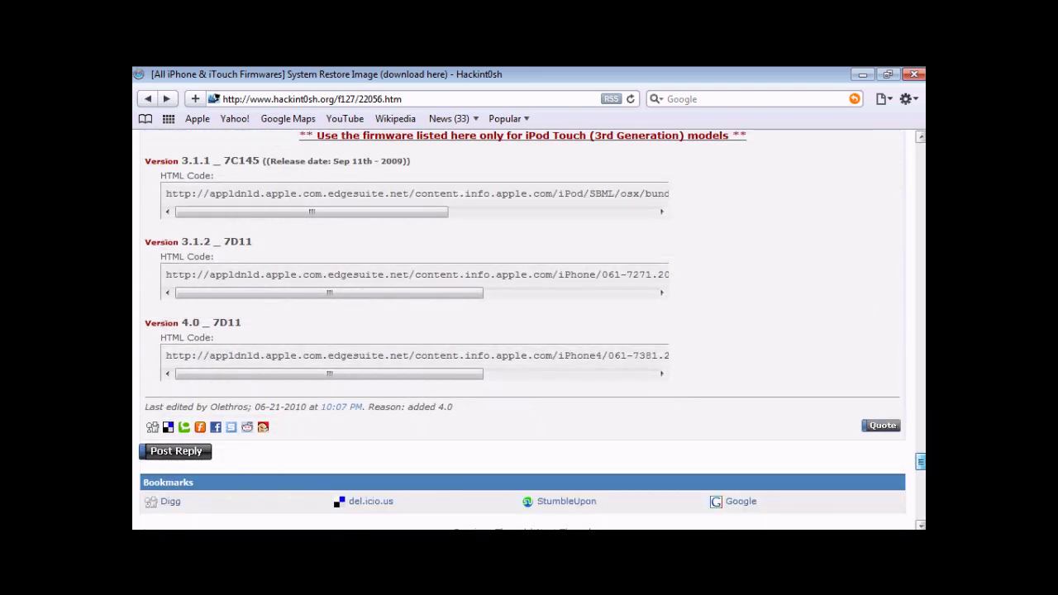
{"action": "left_click_drag", "start_coordinate": [922, 461], "coordinate": [921, 347]}
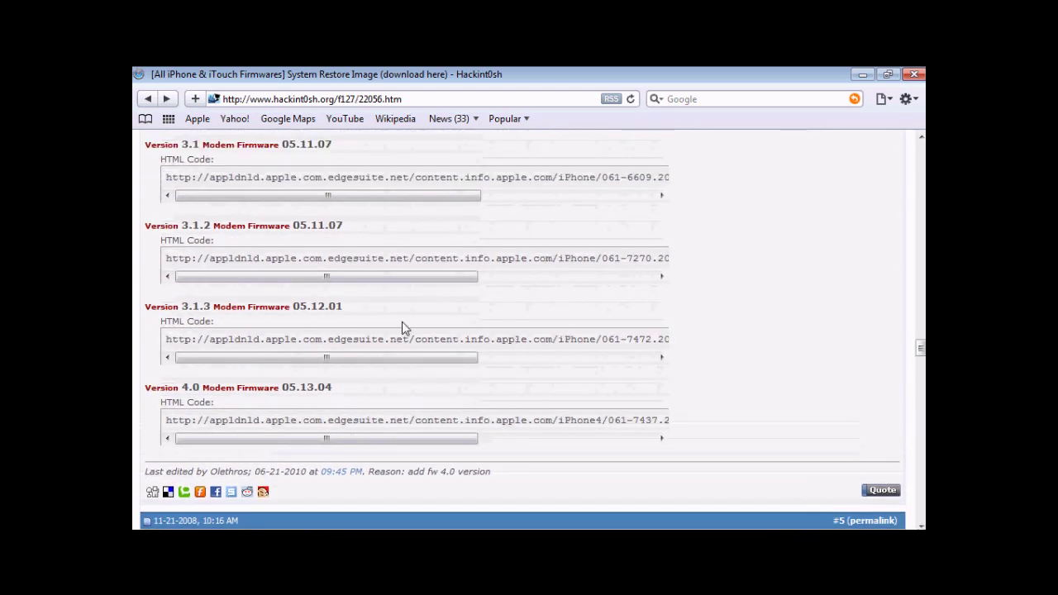
Open the full listed address of the version 3.1.3 firmware iPhone2,1_3.1.3_7E18_Restore.ipsw in a new tab to start its download.
{"action": "left_click_drag", "start_coordinate": [165, 339], "coordinate": [686, 340]}
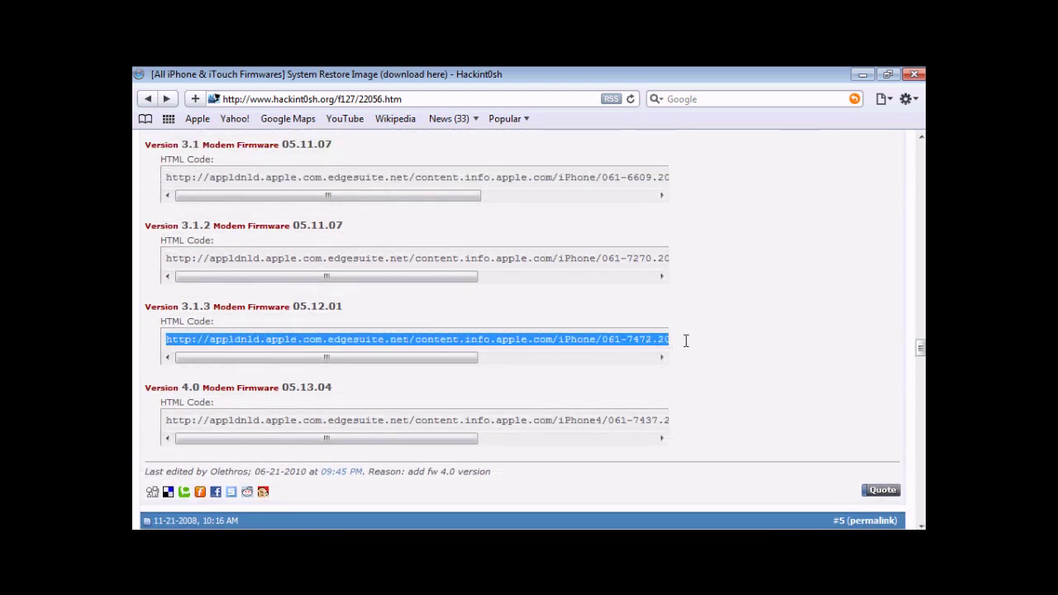
{"action": "left_click_drag", "start_coordinate": [686, 340], "coordinate": [686, 341]}
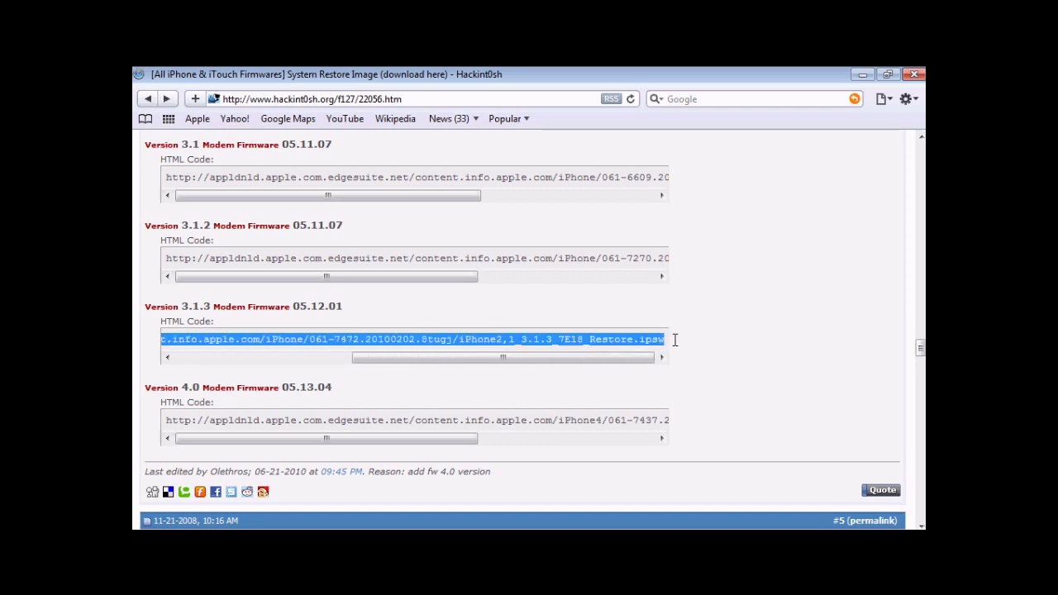
{"action": "right_click", "coordinate": [581, 341]}
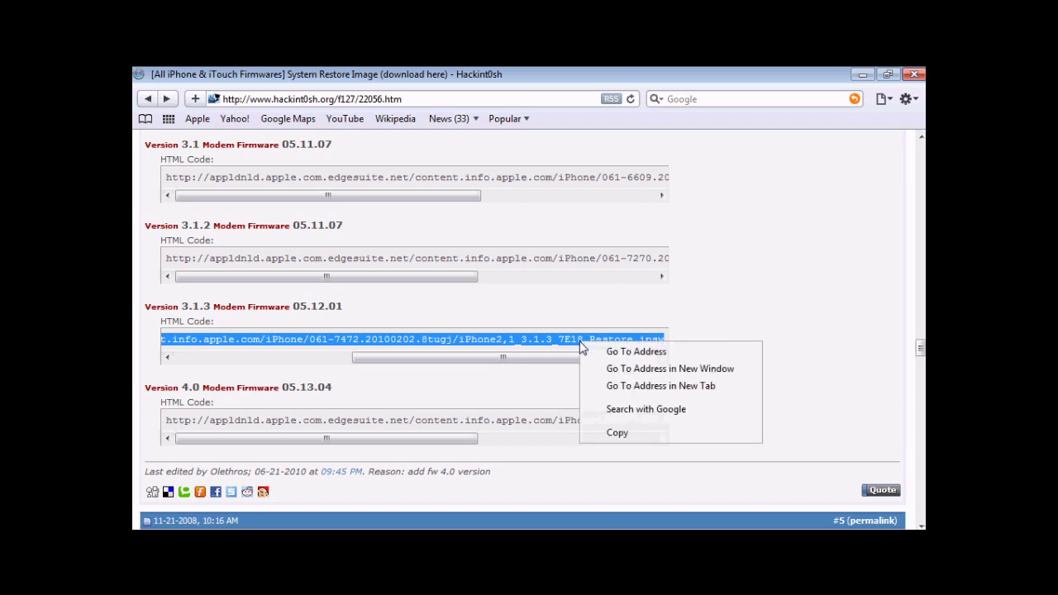
{"action": "left_click", "coordinate": [700, 386]}
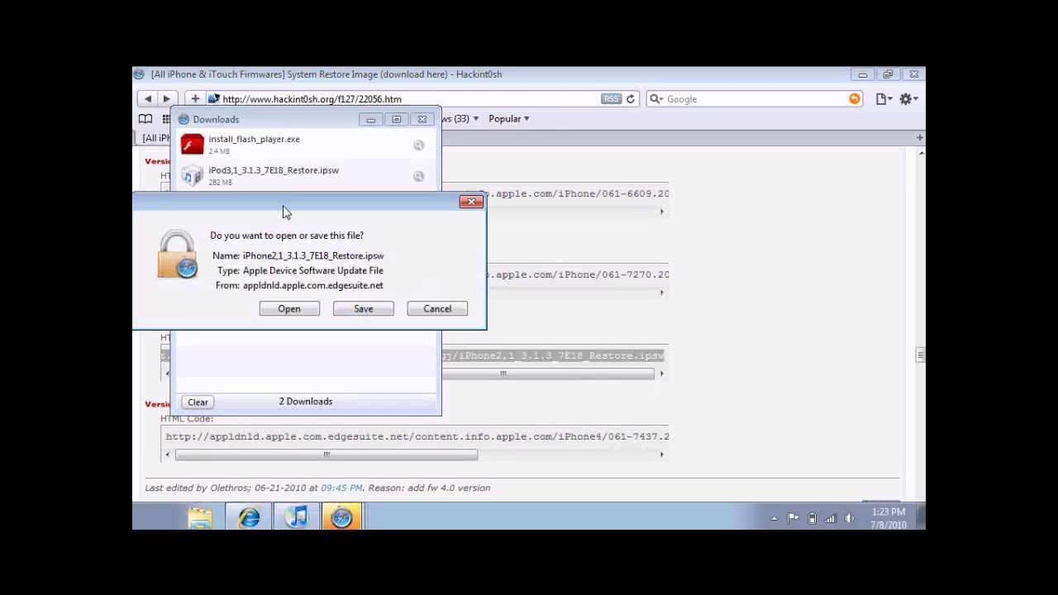
Cancel the iPhone firmware download and minimize the Downloads window.
{"action": "mouse_move", "coordinate": [283, 212]}
{"action": "left_mouse_down"}
{"action": "mouse_move", "coordinate": [392, 204]}
{"action": "mouse_move", "coordinate": [317, 259]}
{"action": "mouse_move", "coordinate": [323, 232]}
{"action": "mouse_move", "coordinate": [282, 227]}
{"action": "left_mouse_up"}
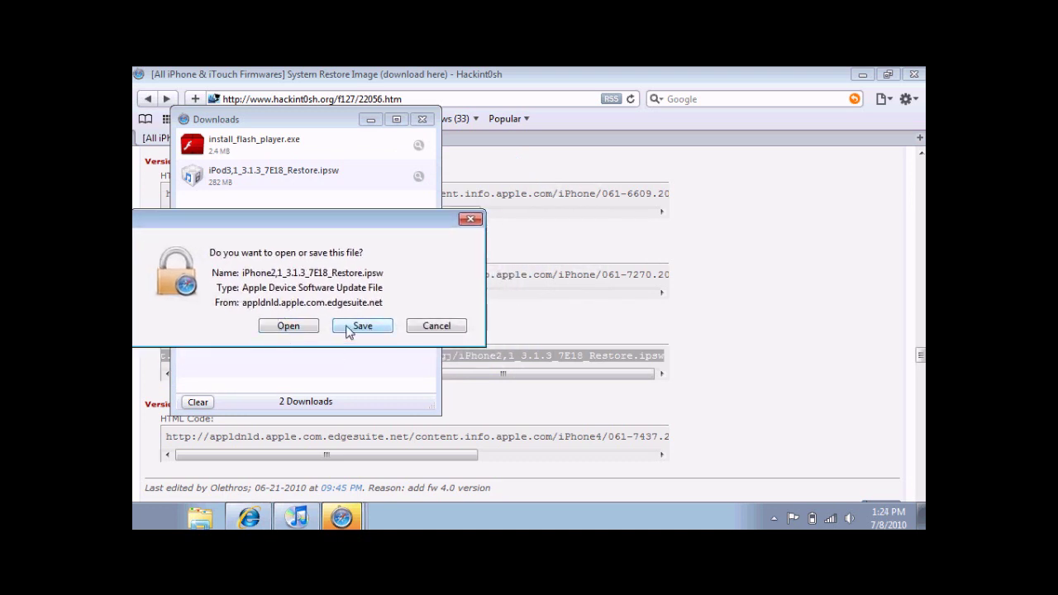
{"action": "left_click_drag", "start_coordinate": [182, 214], "coordinate": [192, 275]}
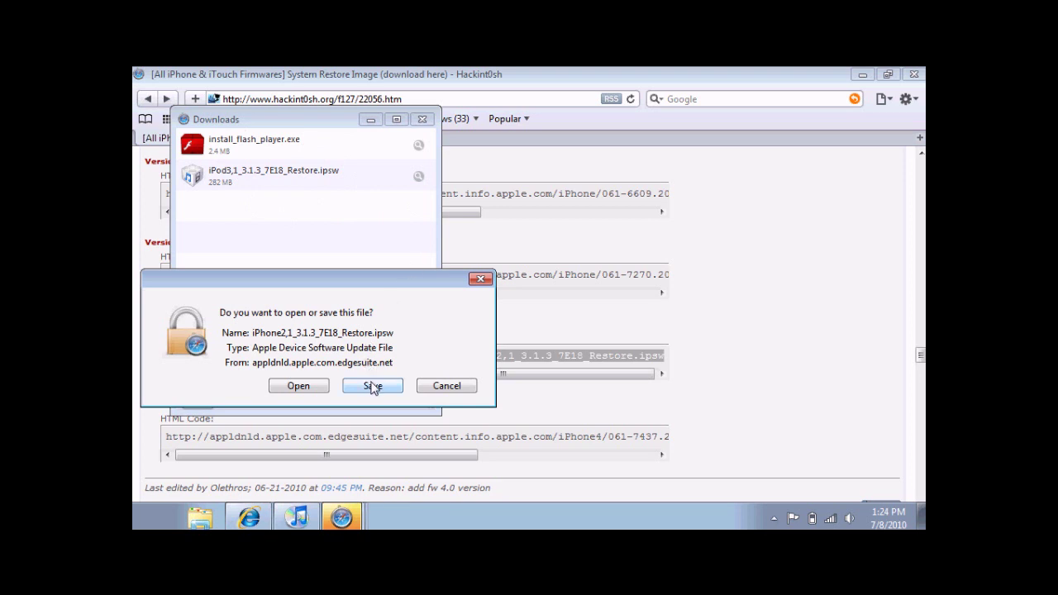
{"action": "left_click", "coordinate": [446, 386]}
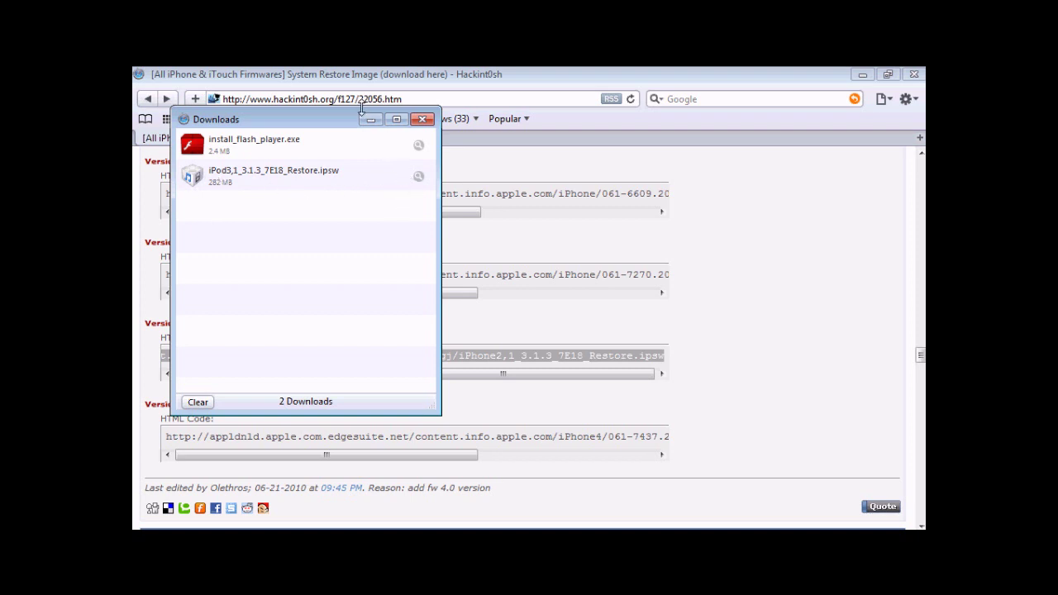
{"action": "left_click_drag", "start_coordinate": [361, 107], "coordinate": [363, 109]}
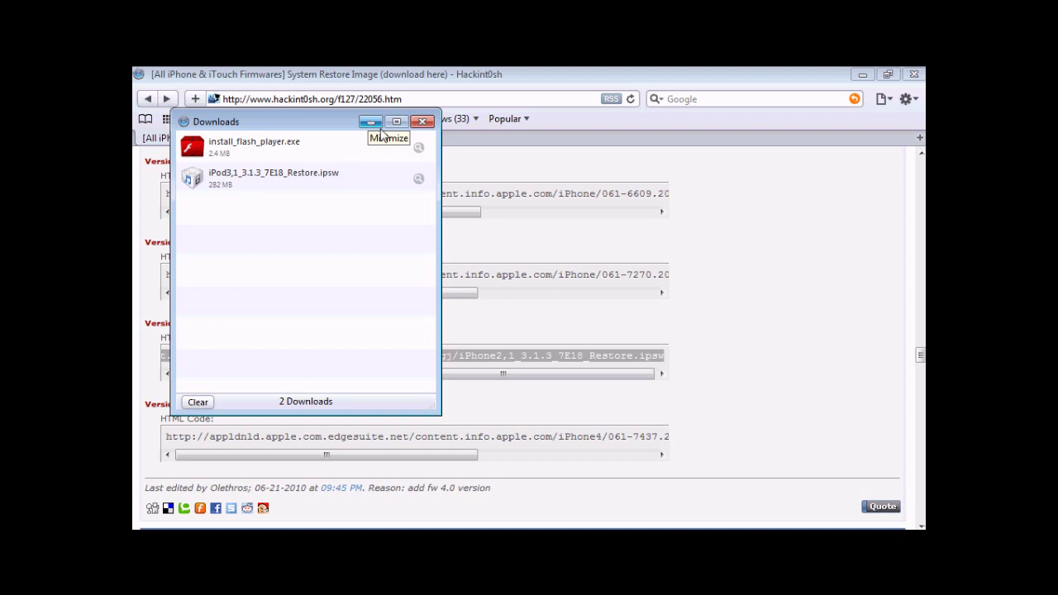
{"action": "left_click", "coordinate": [370, 122]}
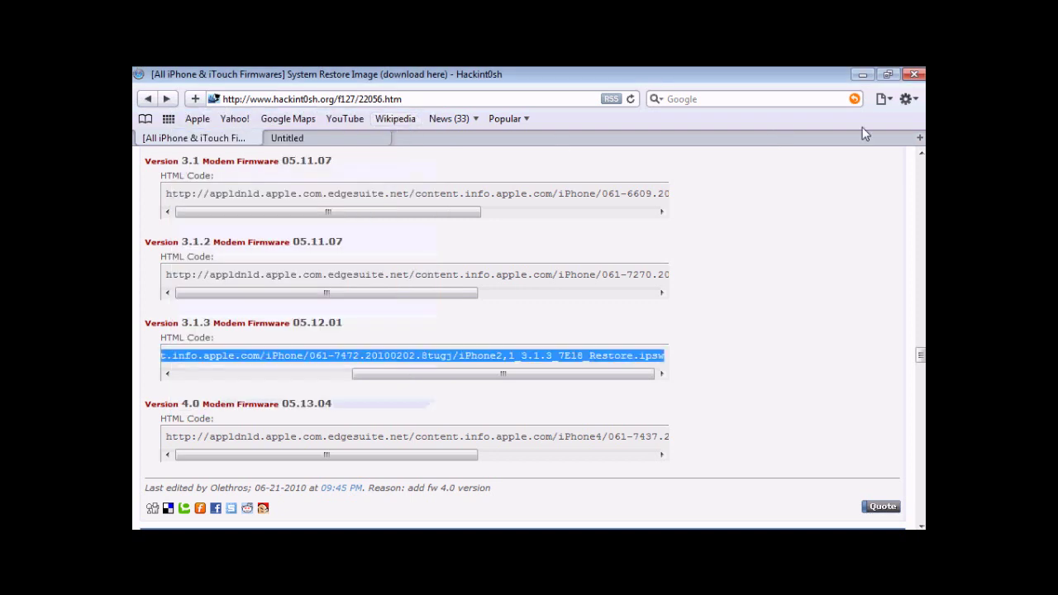
Switch to iTunes, start updating the iPod from a local file, select iPod3,1_3.1.3_7E18_Restore in the Downloads folder, and cancel the file selection.
{"action": "left_click", "coordinate": [870, 77]}
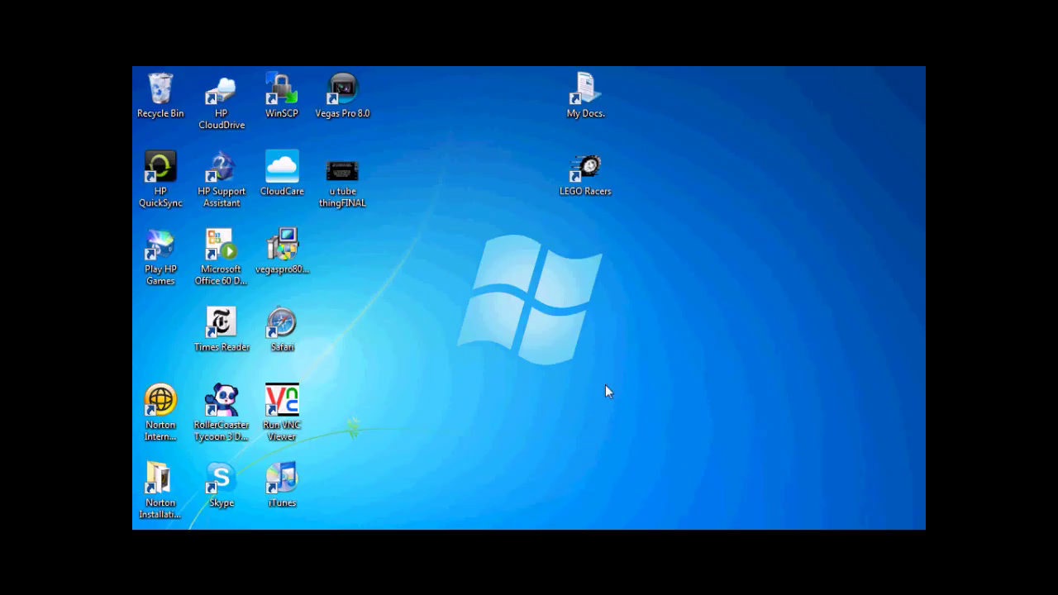
{"action": "left_click", "coordinate": [298, 518]}
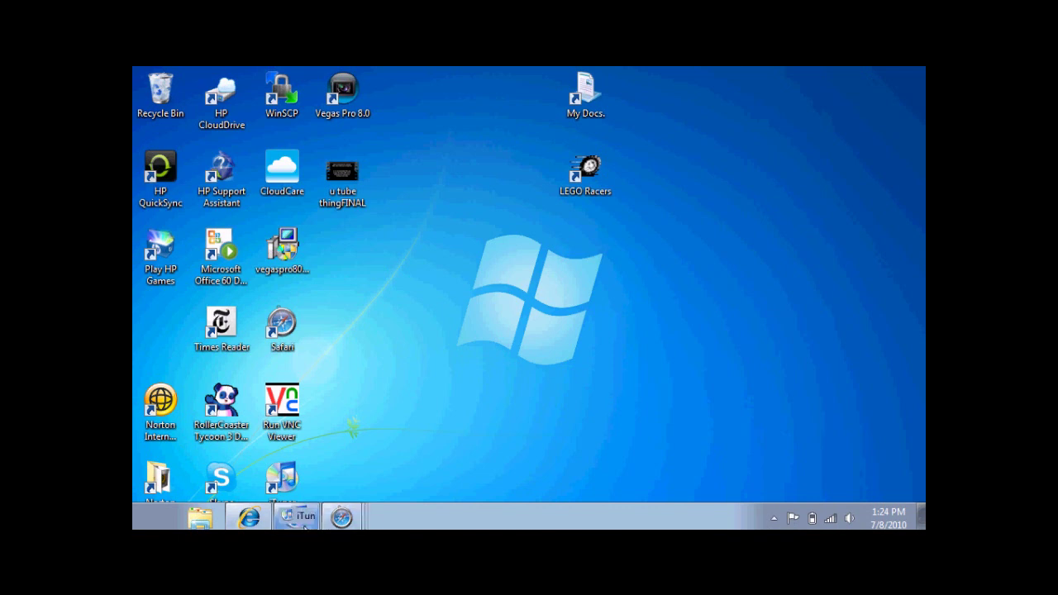
{"action": "scroll", "coordinate": [462, 347], "scroll_direction": "down", "scroll_amount": 4}
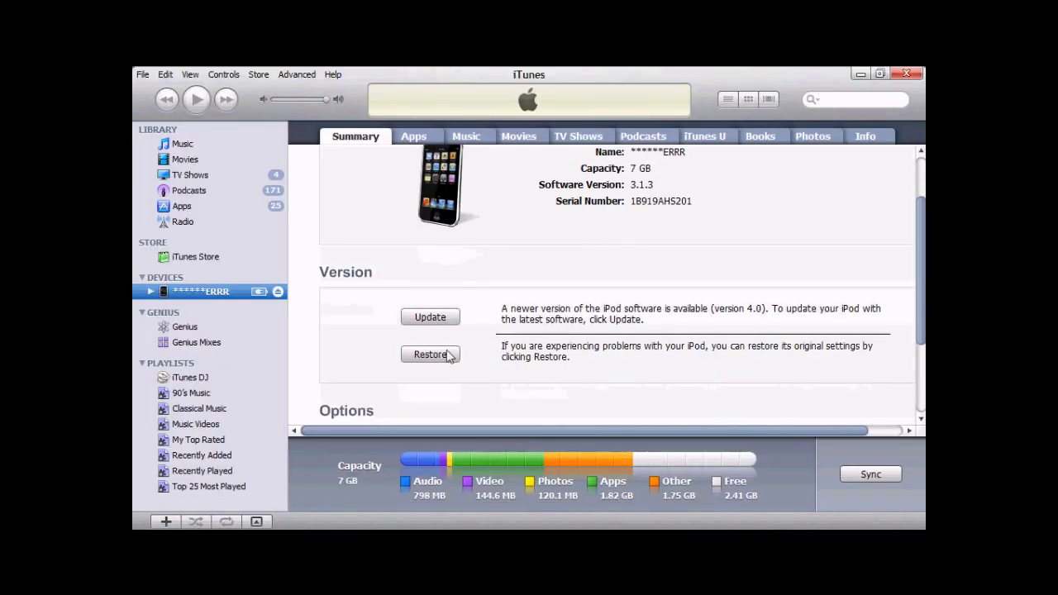
{"action": "scroll", "coordinate": [438, 273], "scroll_direction": "up", "scroll_amount": 1}
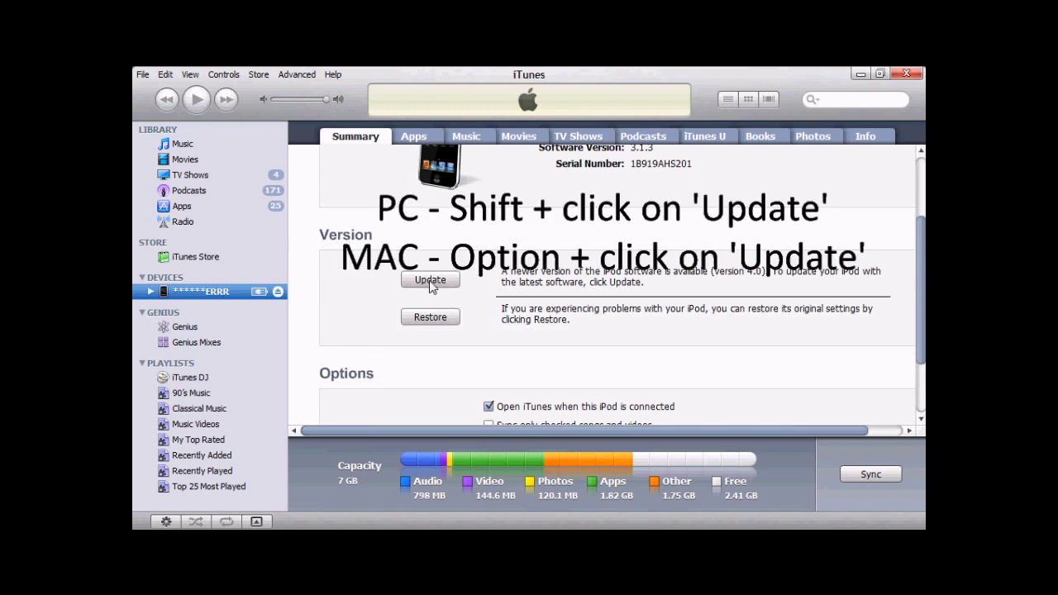
{"action": "left_click", "coordinate": [430, 281], "text": "shift"}
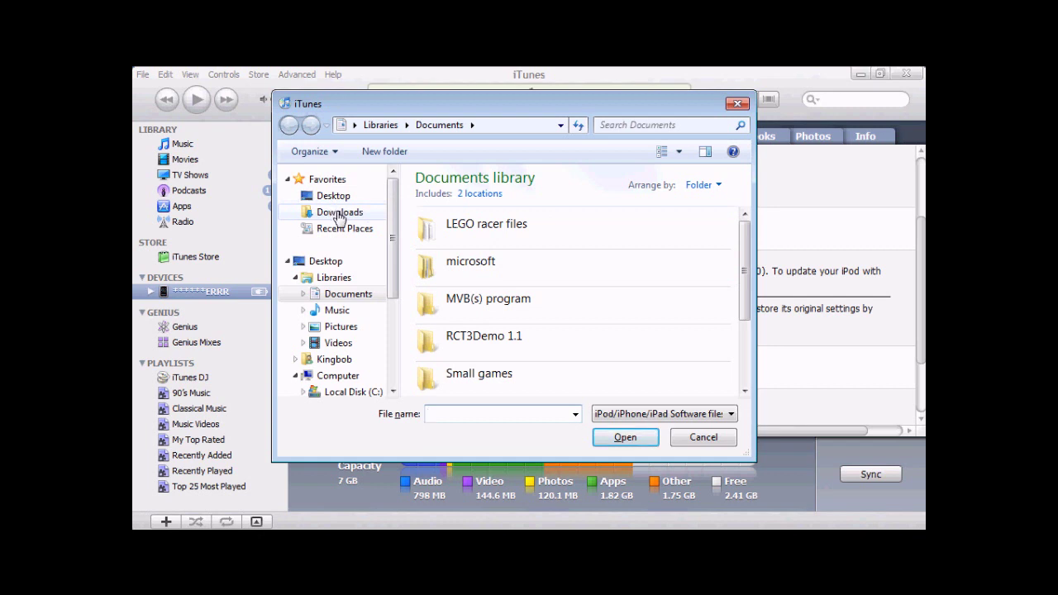
{"action": "left_click", "coordinate": [336, 213]}
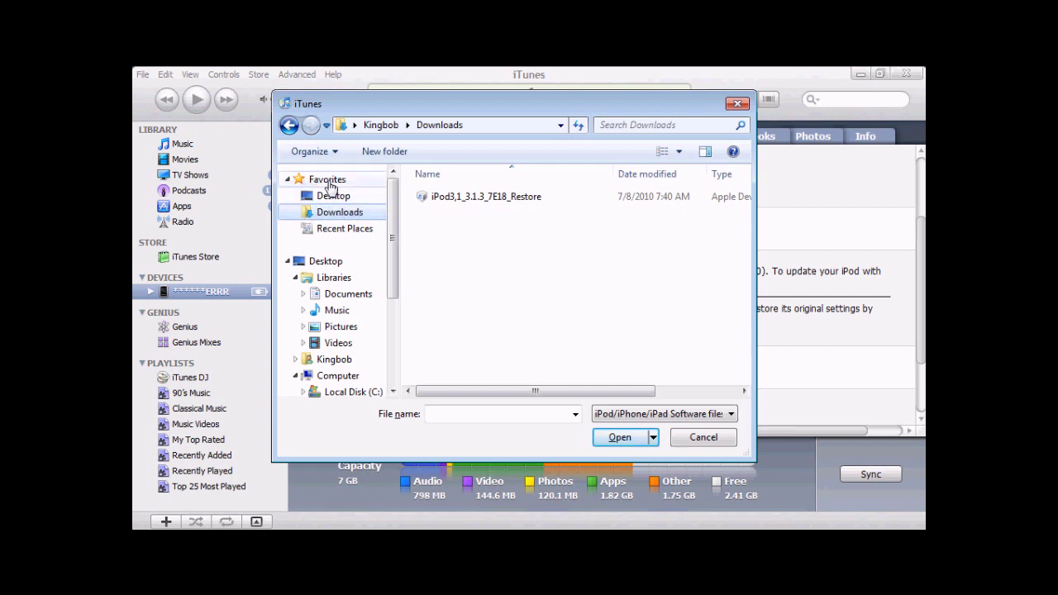
{"action": "left_click", "coordinate": [457, 202]}
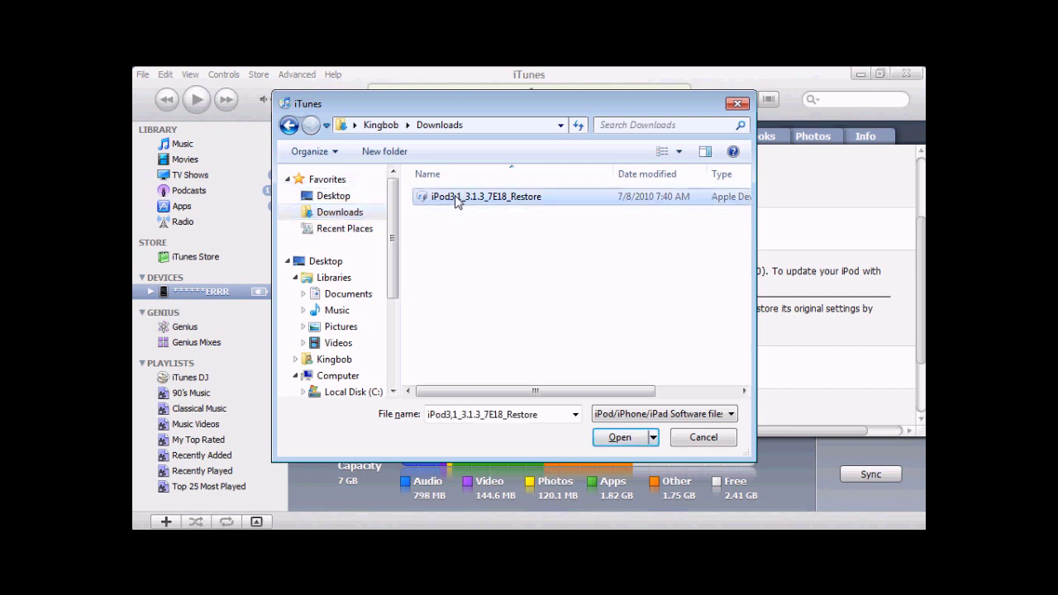
{"action": "left_click", "coordinate": [702, 438]}
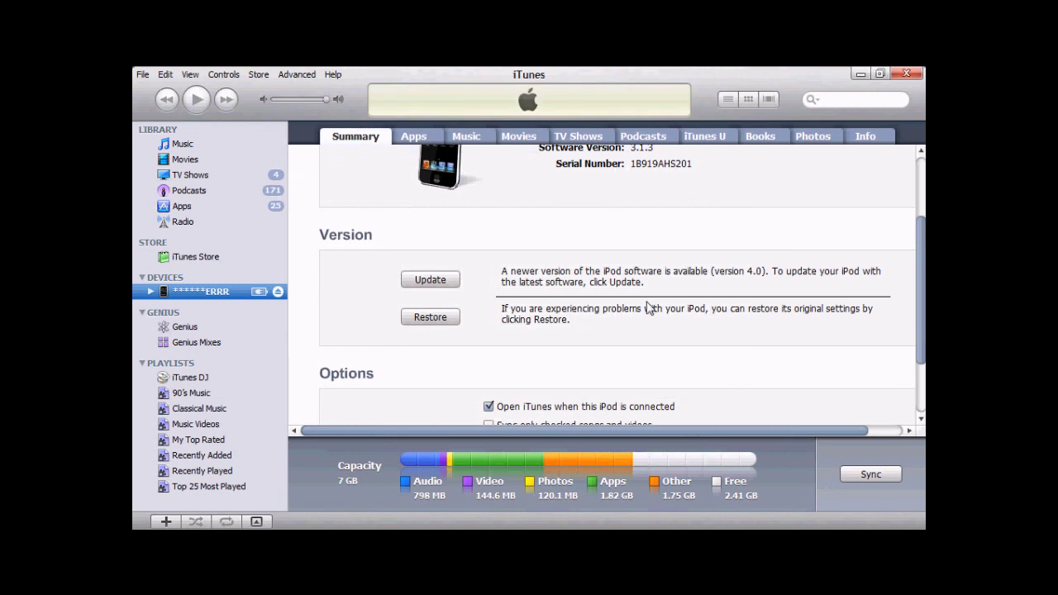
Review the iPod's software version and its update and restore options in iTunes, and minimize the window.
{"action": "scroll", "coordinate": [648, 307], "scroll_direction": "up", "scroll_amount": 2}
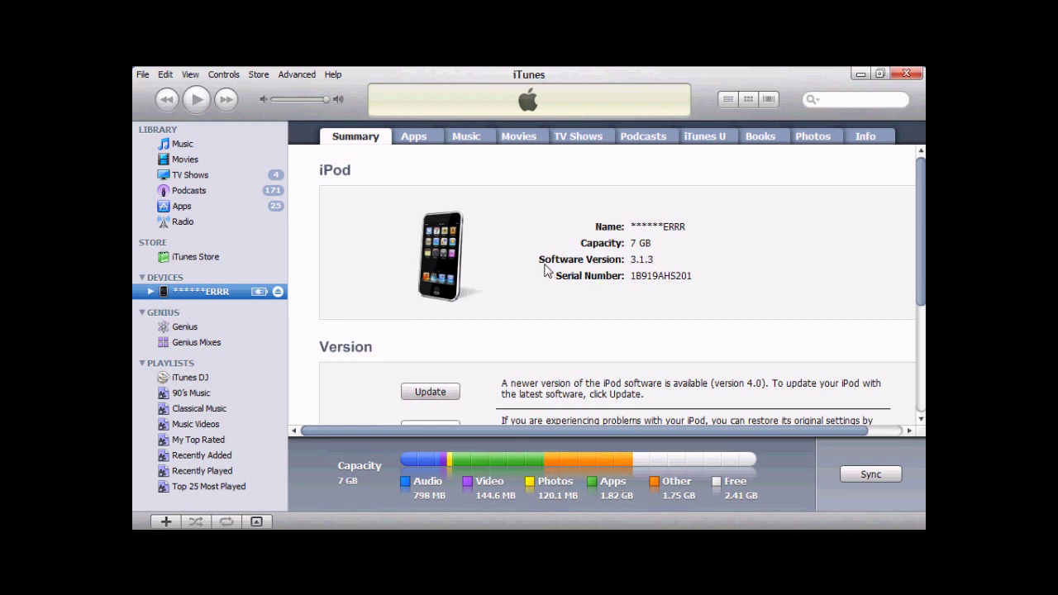
{"action": "left_click", "coordinate": [859, 74]}
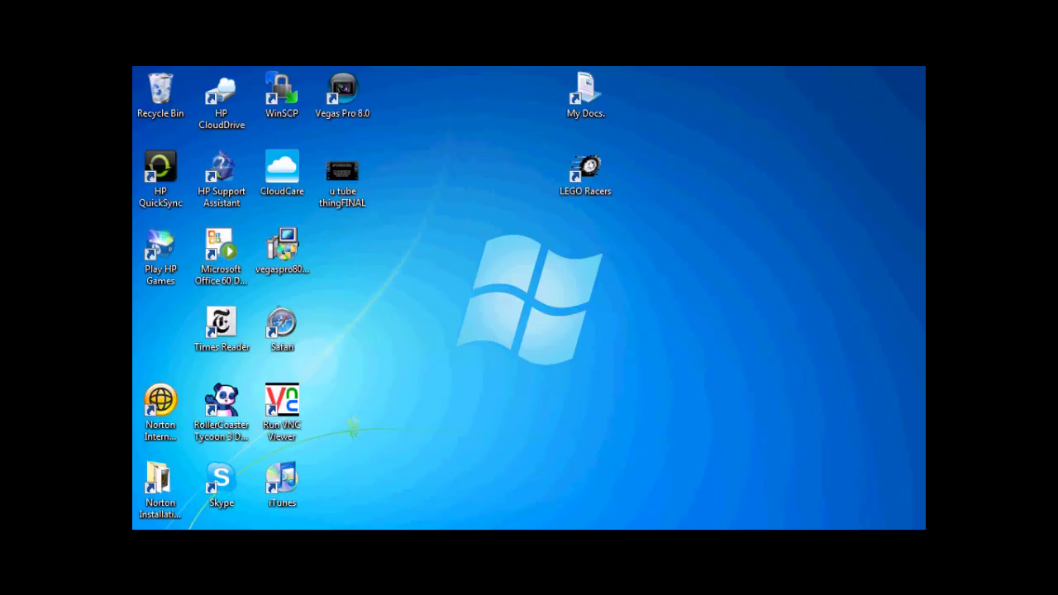
{"action": "mouse_move", "coordinate": [377, 526]}
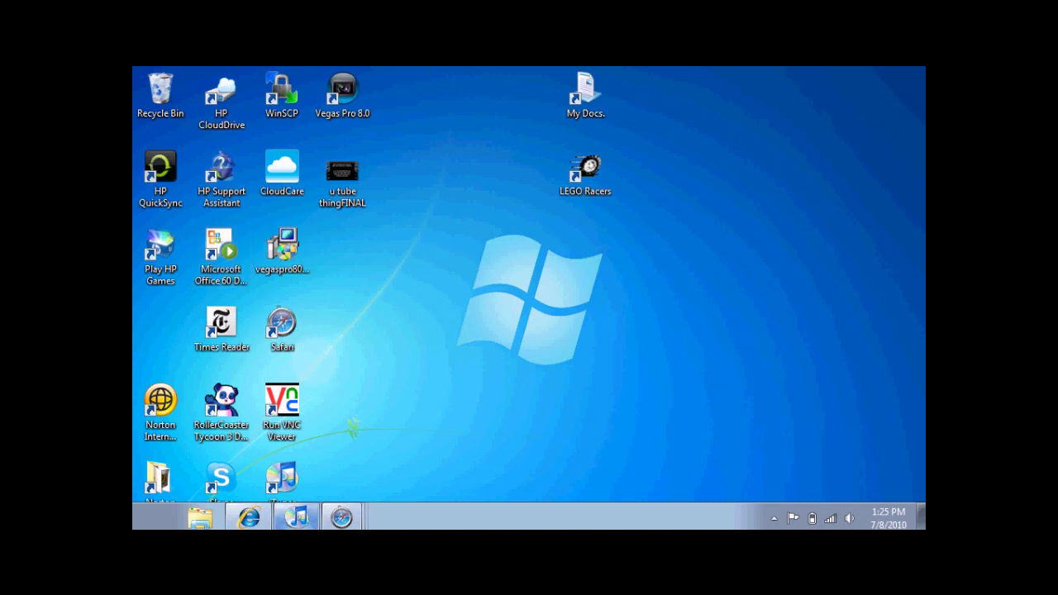
{"action": "left_click", "coordinate": [296, 517]}
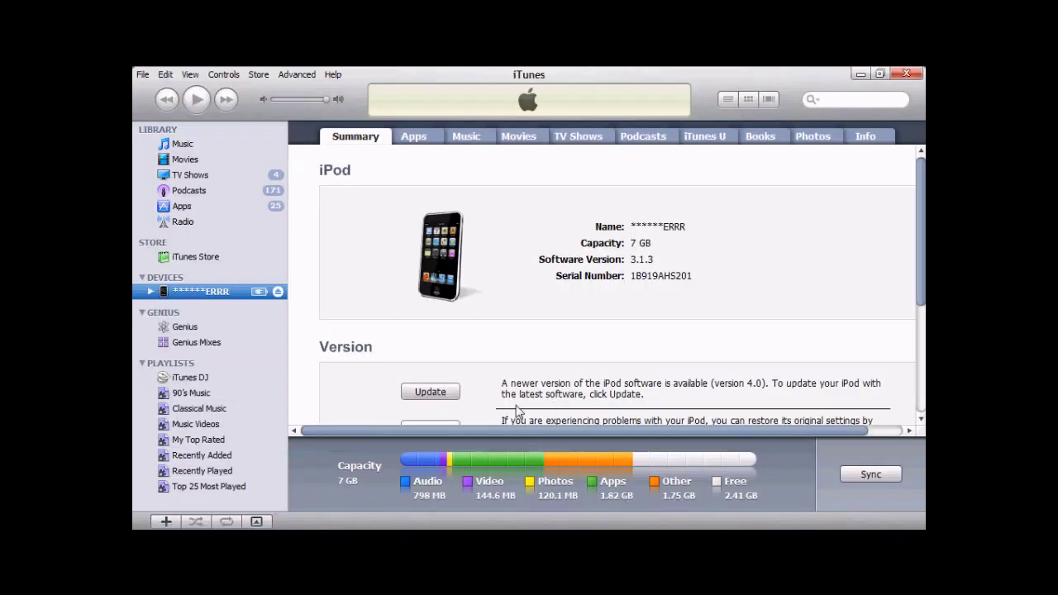
{"action": "scroll", "coordinate": [447, 349], "scroll_direction": "down", "scroll_amount": 1}
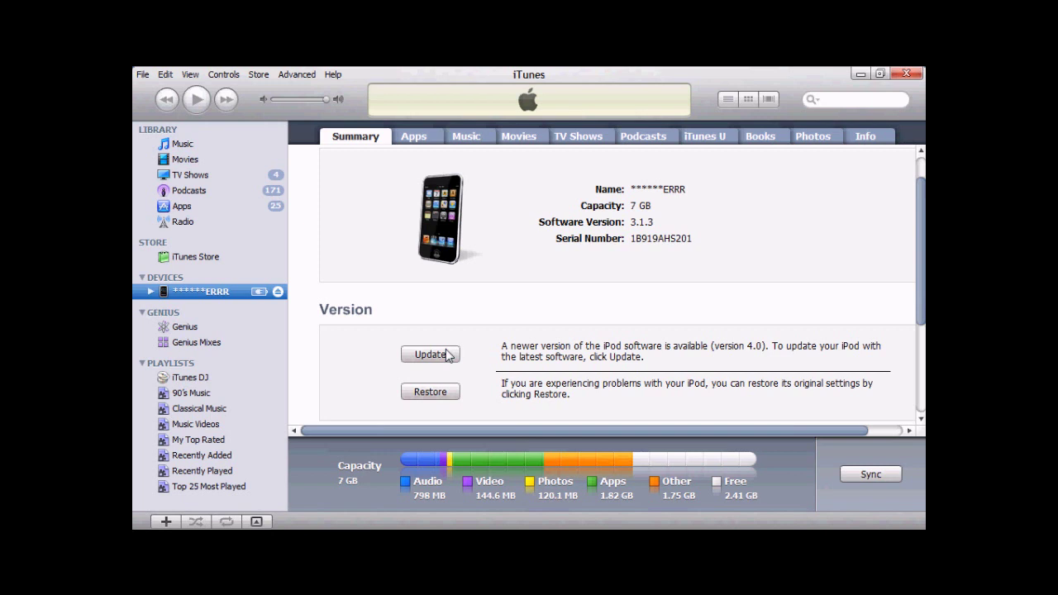
{"action": "scroll", "coordinate": [447, 354], "scroll_direction": "down", "scroll_amount": 1}
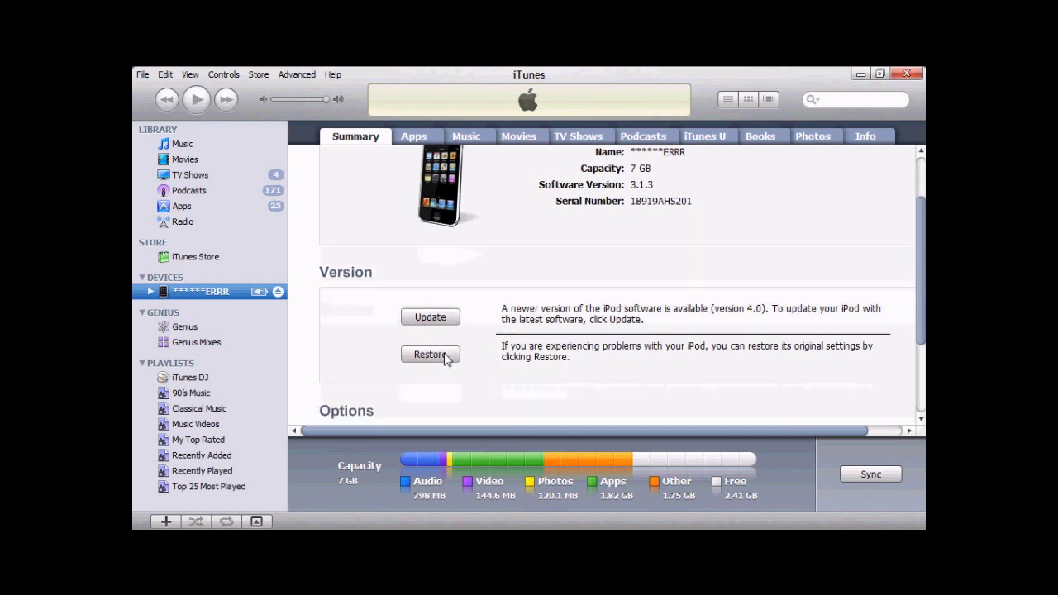
{"action": "left_click", "coordinate": [861, 74]}
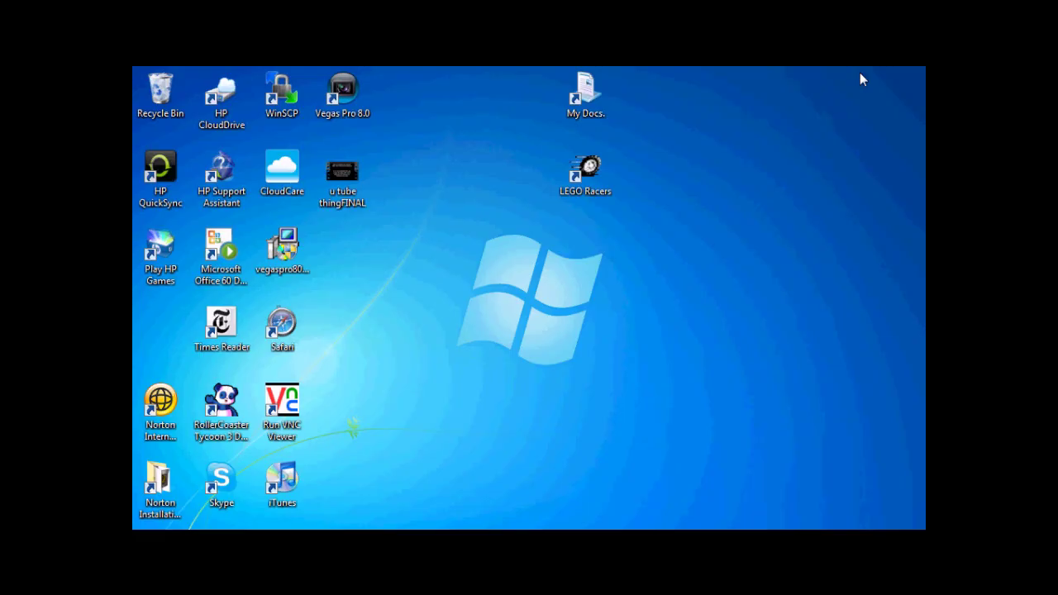